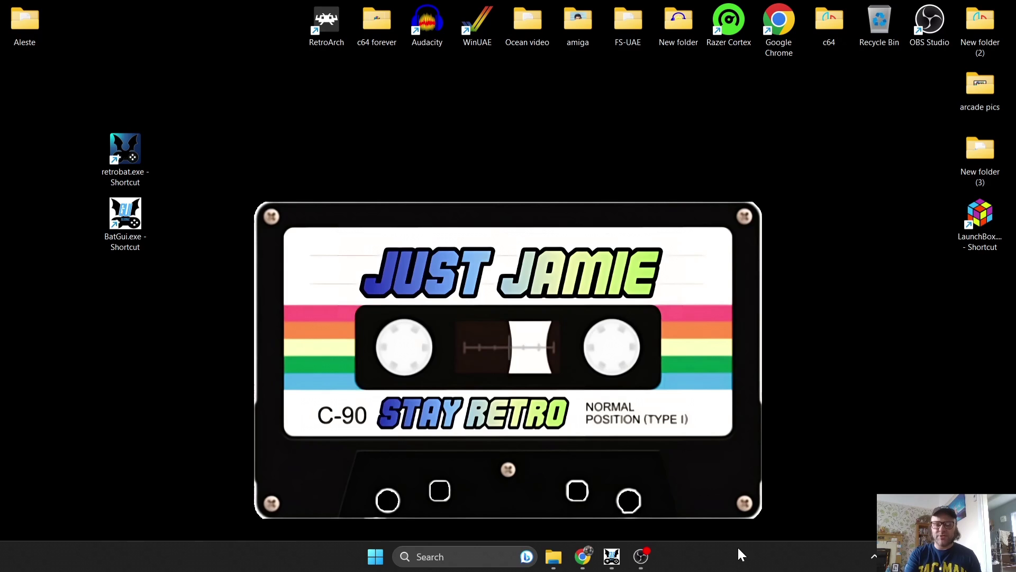
Bring Chrome forward and scroll through the TeknoParrot compatibility page
left_click(582, 556)
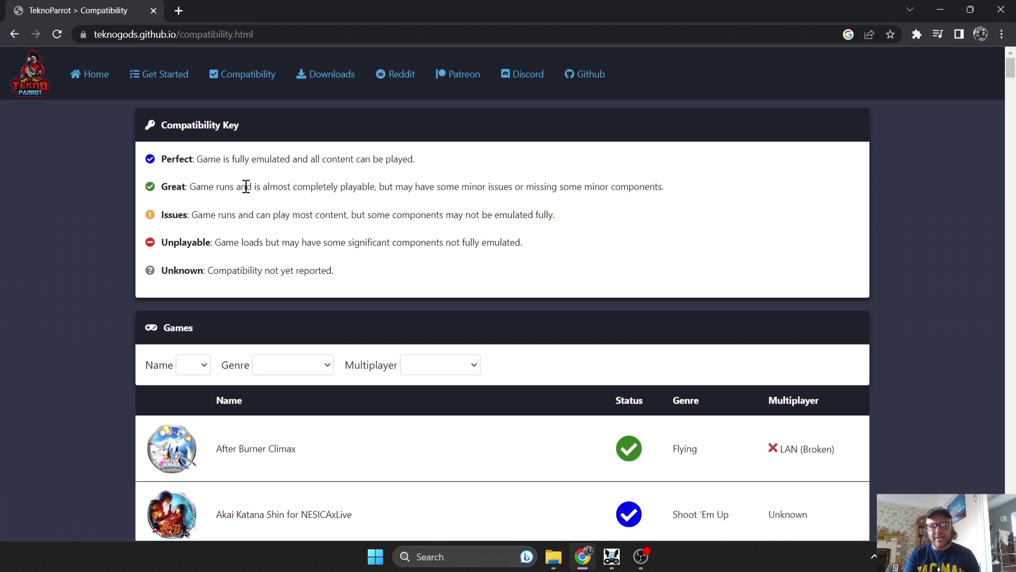
mouse_move(1012, 71)
left_mouse_down()
mouse_move(1012, 122)
mouse_move(1012, 71)
left_mouse_up()
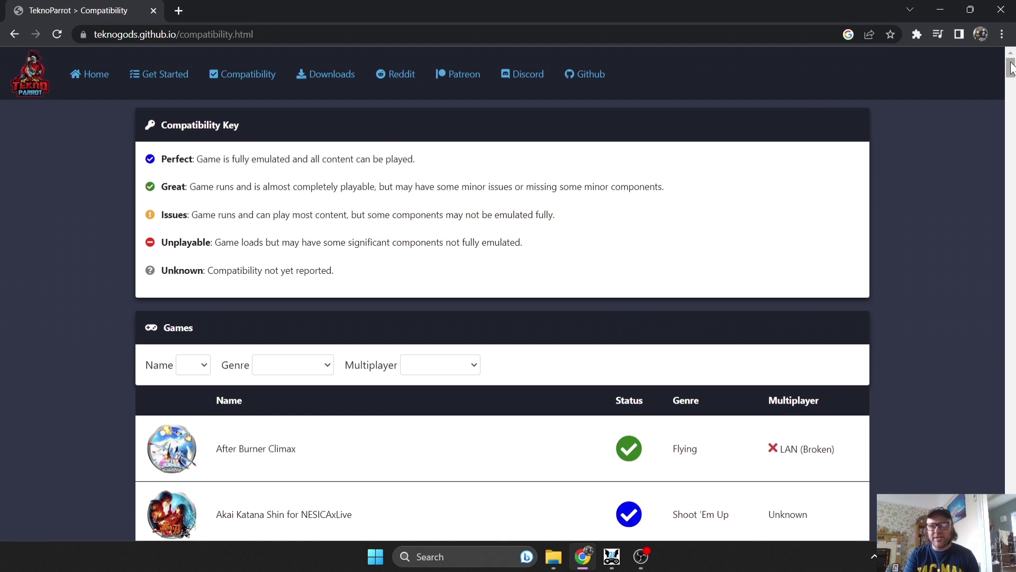
mouse_move(1011, 73)
left_mouse_down()
mouse_move(1011, 111)
mouse_move(1010, 68)
left_mouse_up()
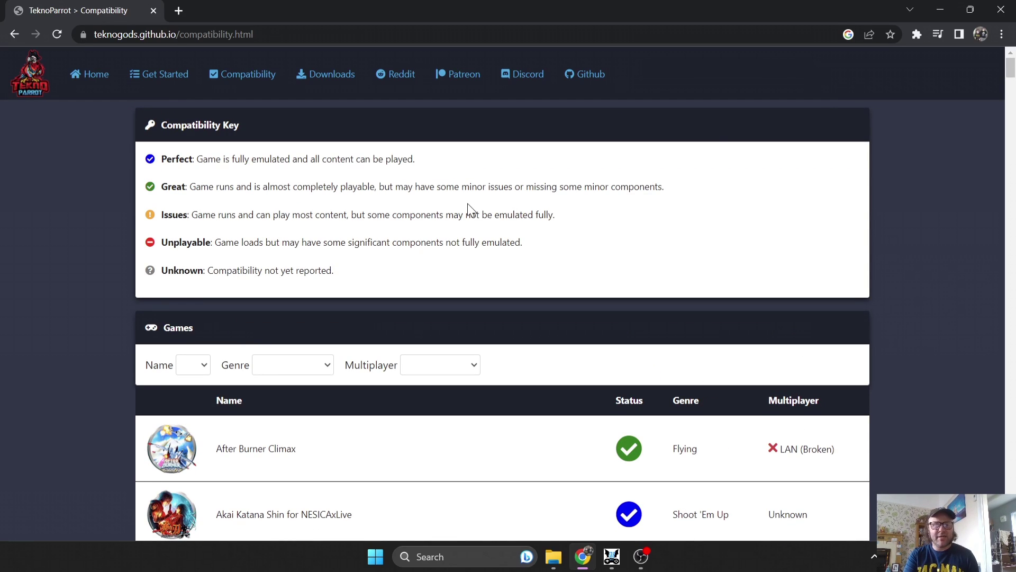
Launch RetroBat and try TeknoParrot (Arcade), which reports the emulator is missing
left_click(941, 6)
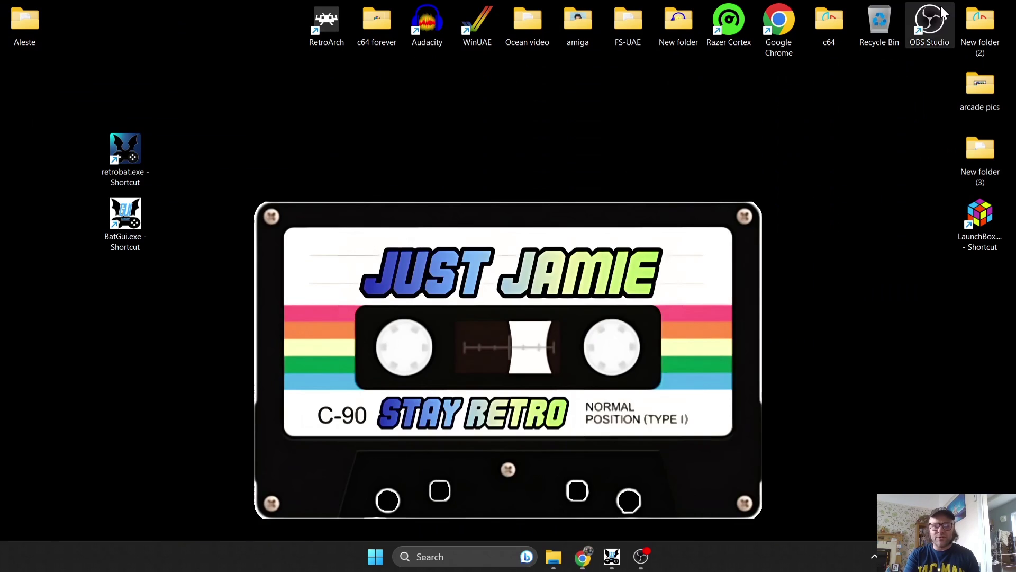
double_click(139, 164)
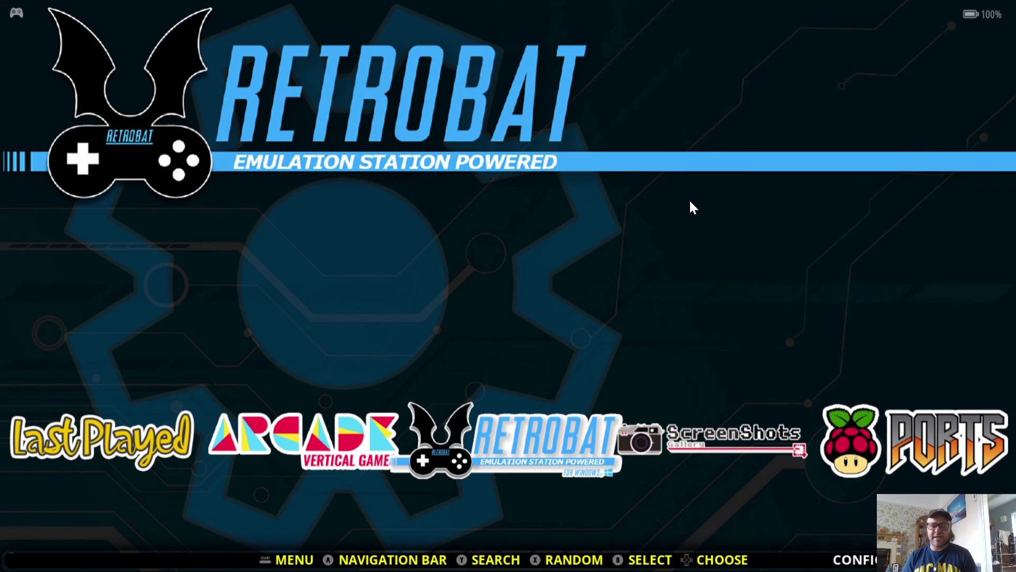
key("Return")
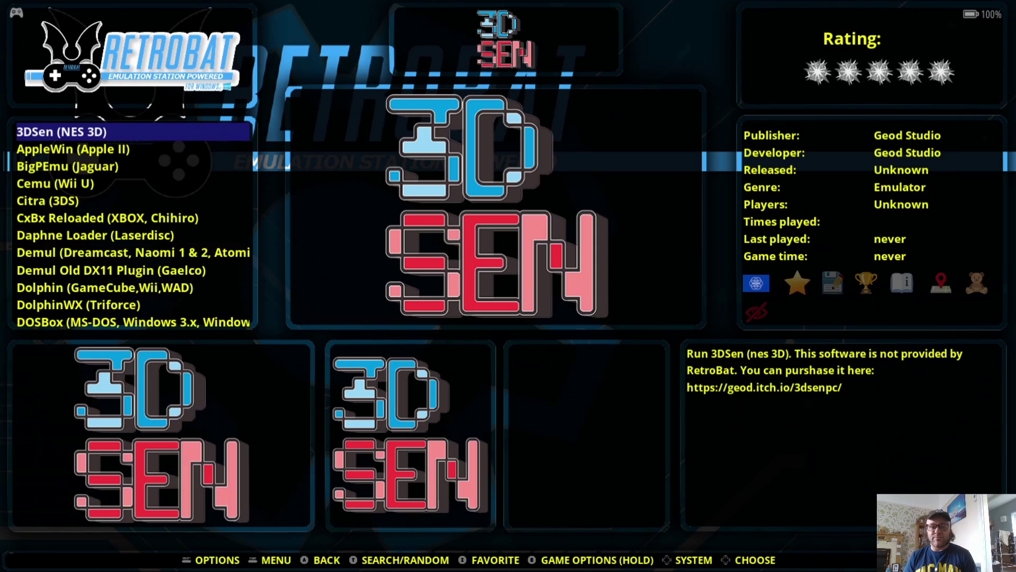
key("Up")
key("Up")
key("Up")
key("Up")
key("Up")
key("Up")
key("Up")
key("Up")
key("Up")
key("Up")
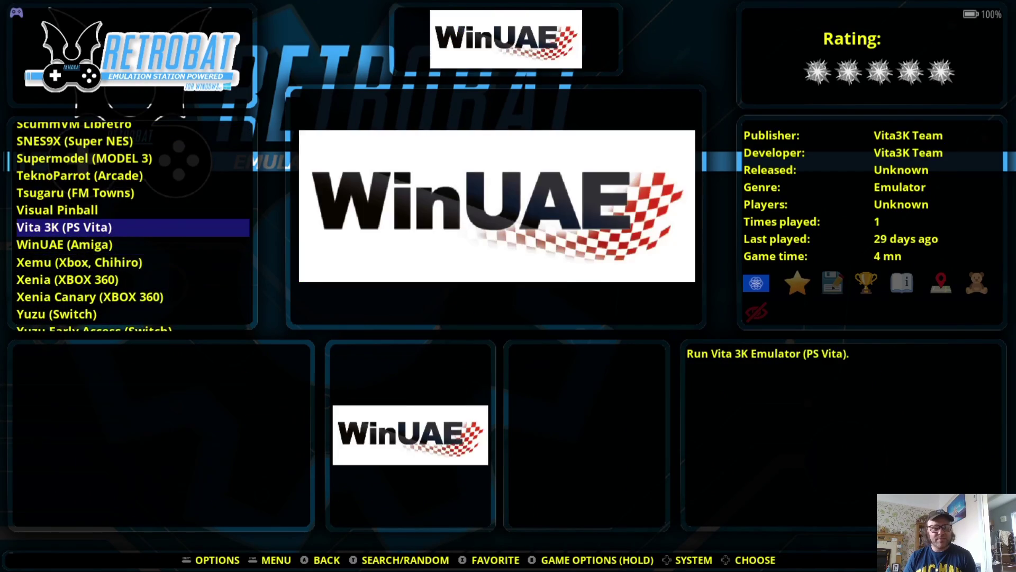
key("Return")
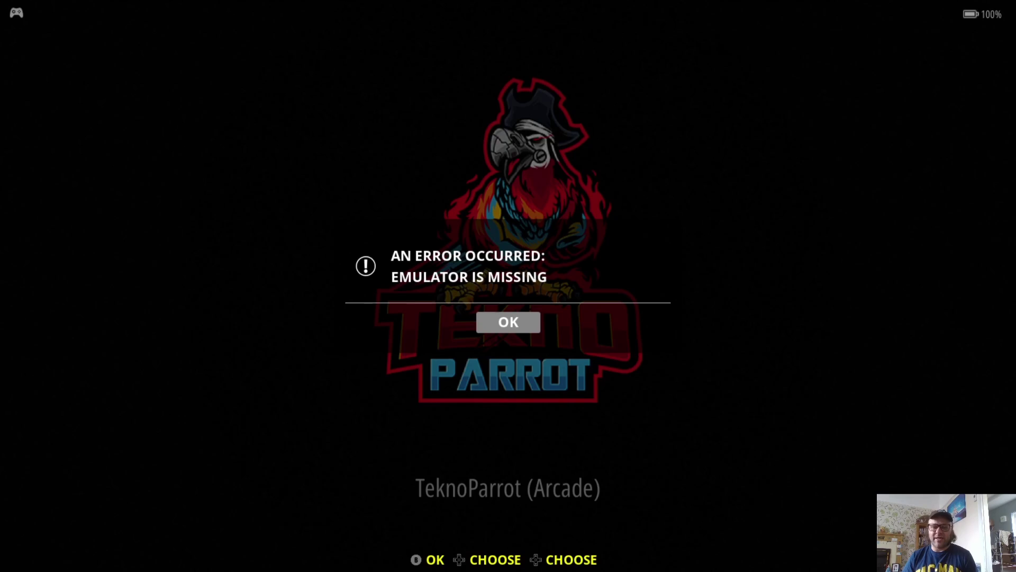
key("Return")
Quit RetroBat and open the TeknoParrot website's Downloads page in Chrome
key("BackSpace")
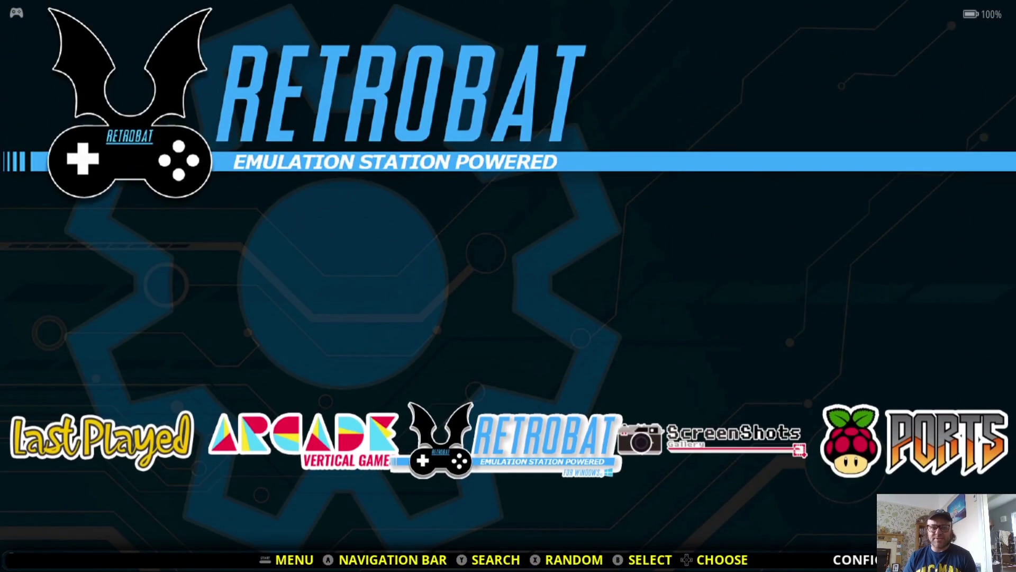
key("Escape")
key("Up")
key("Return")
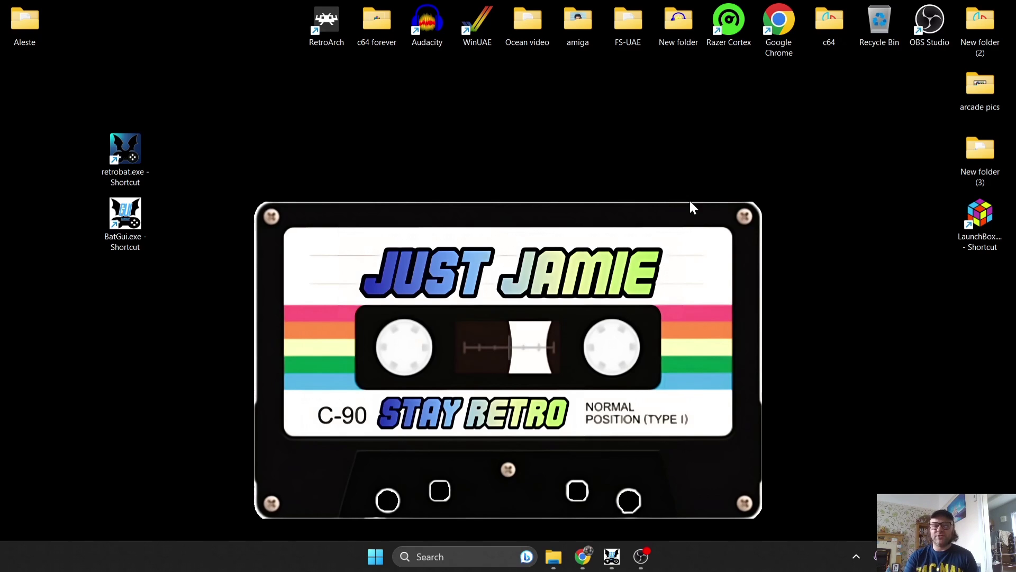
left_click(581, 558)
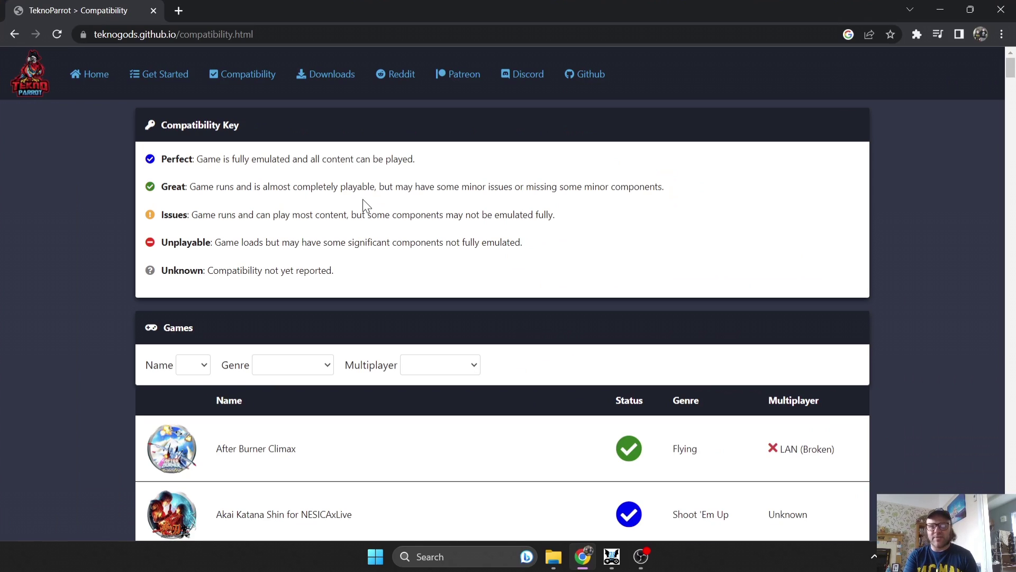
left_click(339, 74)
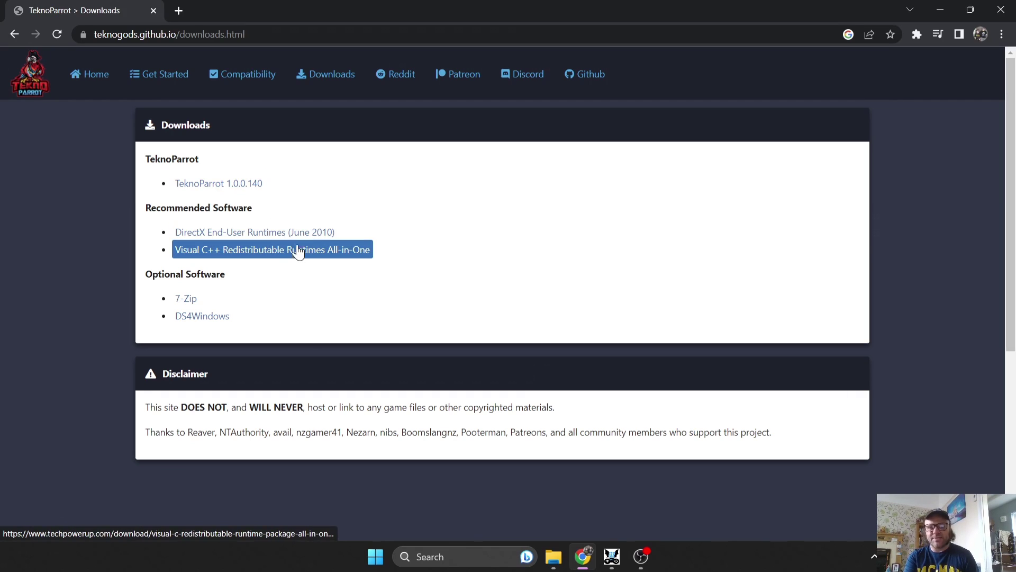
Download TPBootstrapper.zip from the TeknoParrot 1.0.0.140 page and restore the browser window
left_click(245, 183)
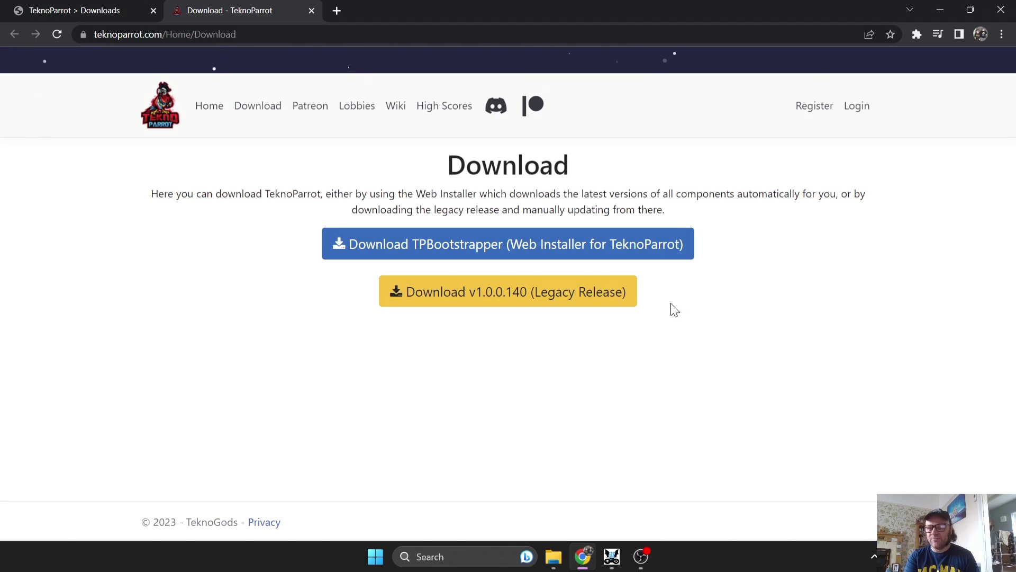
left_click(562, 254)
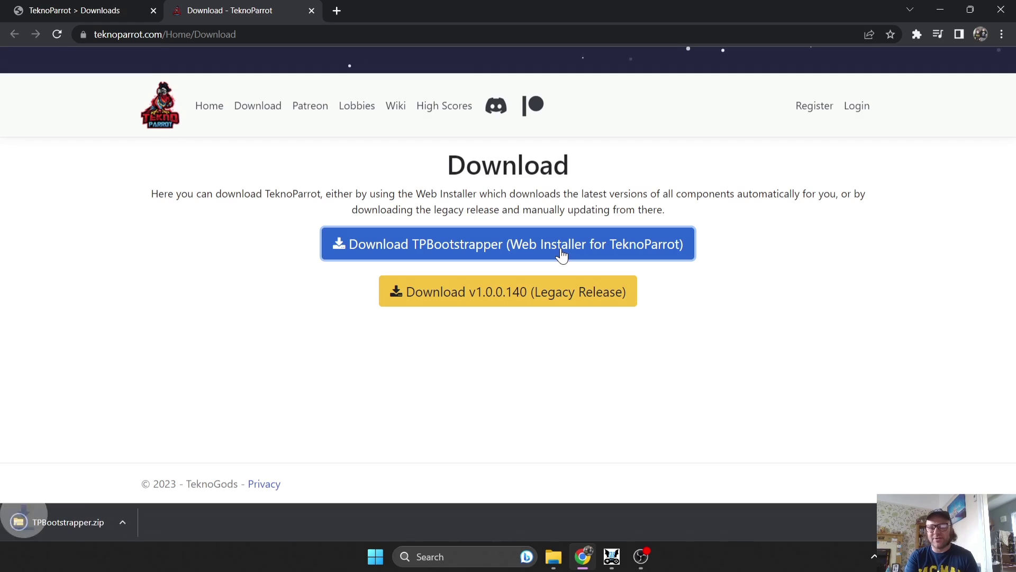
double_click(715, 10)
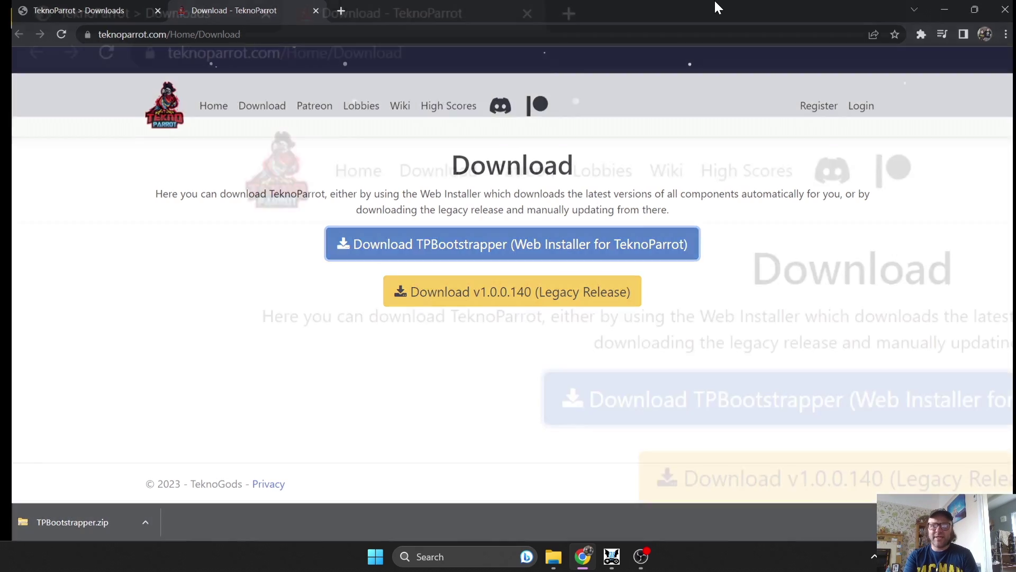
Drag TPBootstrapper.zip from Chrome's download bar onto the desktop and close Chrome
left_click_drag(418, 524, 192, 391)
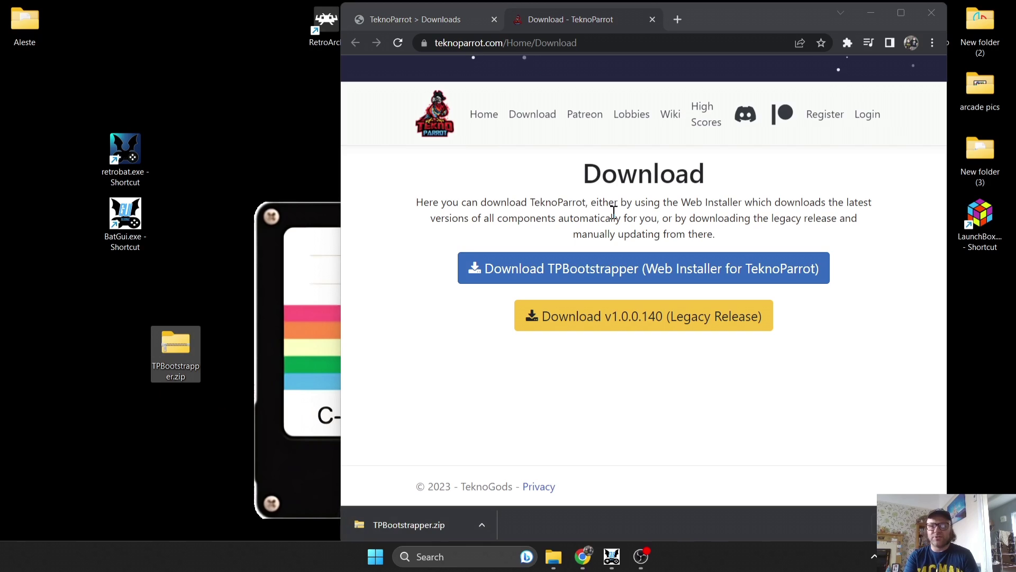
left_click(935, 10)
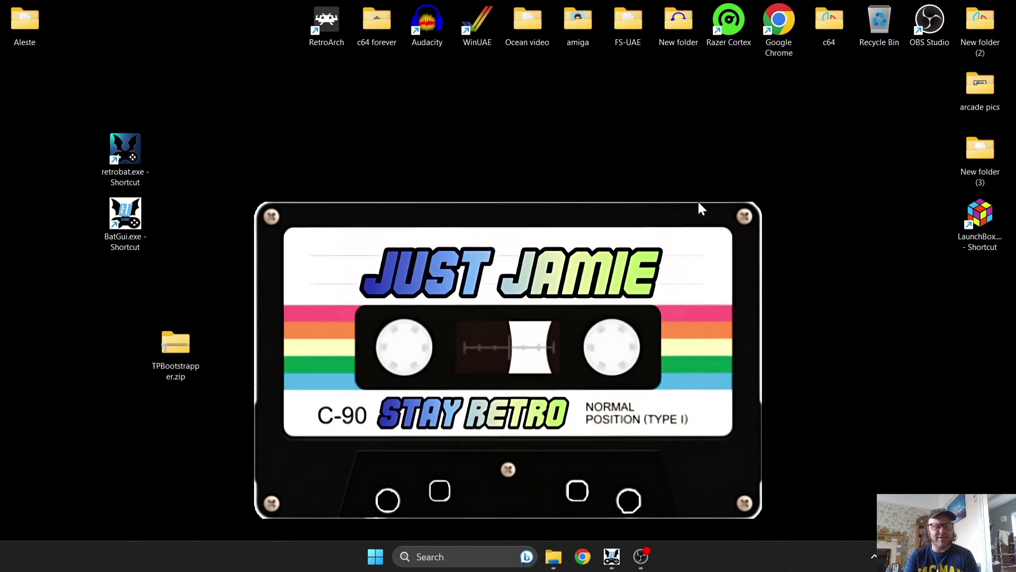
right_click(121, 154)
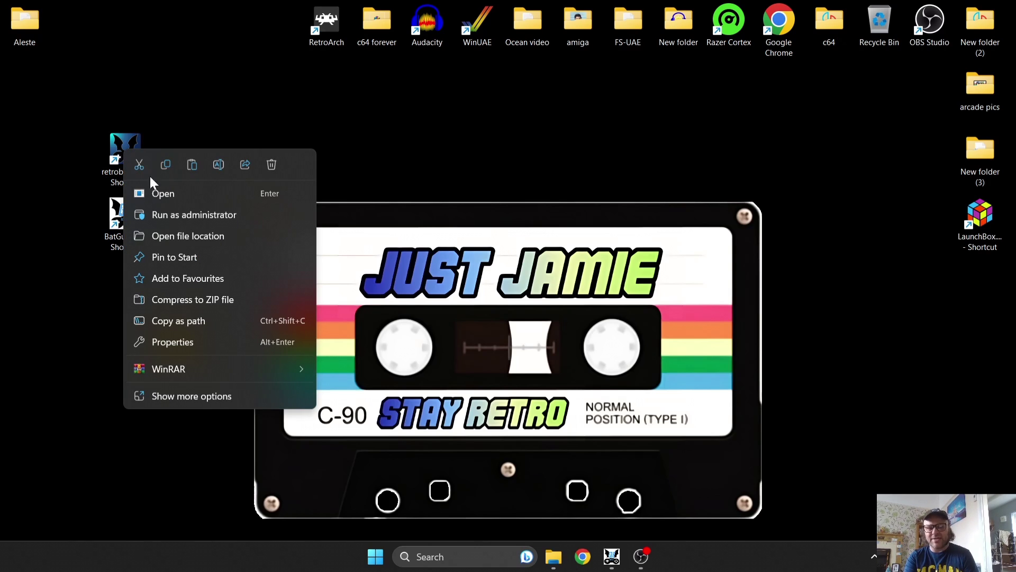
Open C:\RetroBat\emulators\teknoparrot and move TPBootstrapper.zip from the desktop into it
left_click(172, 234)
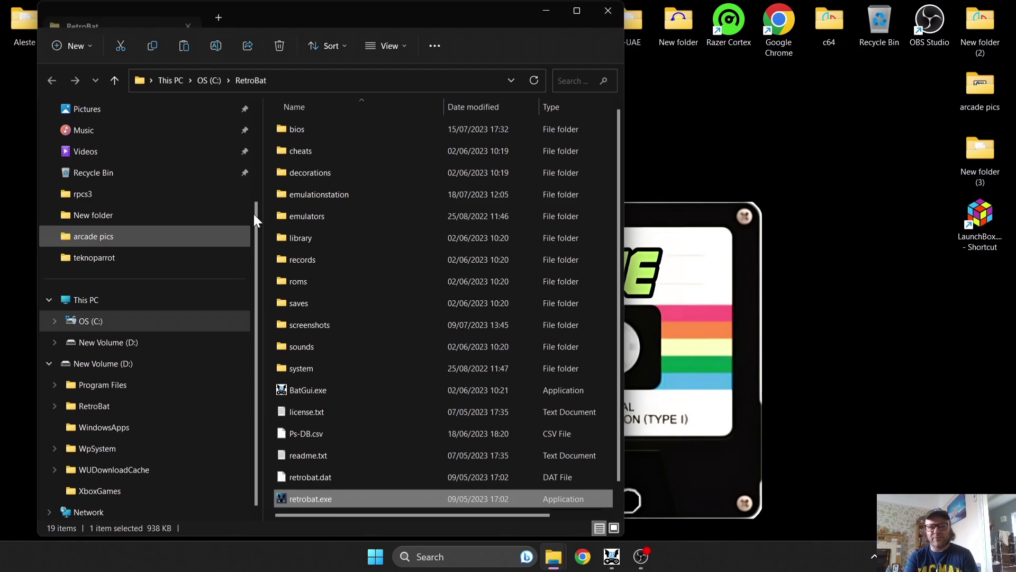
left_click_drag(370, 17, 687, 23)
double_click(629, 220)
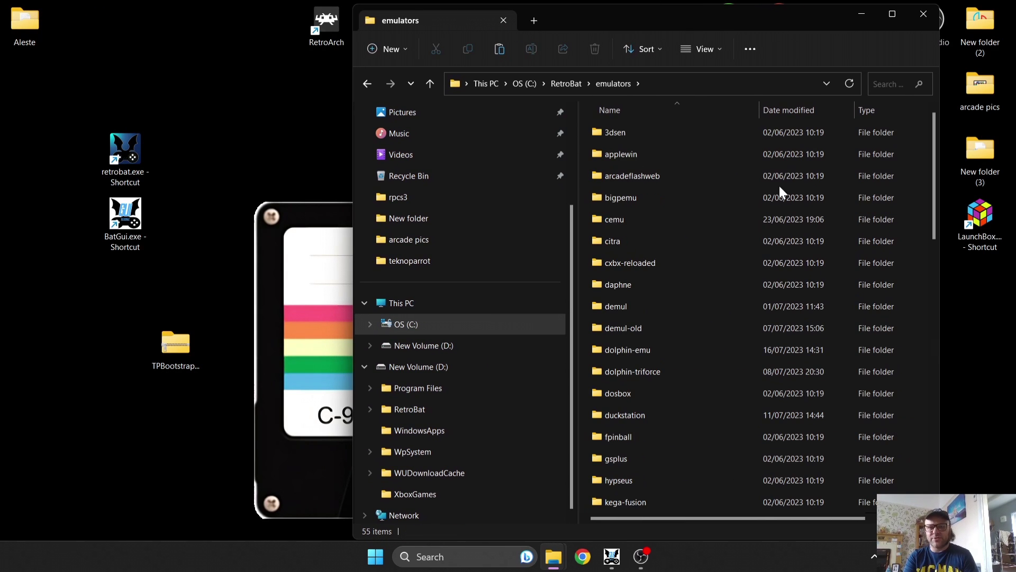
left_click_drag(935, 159, 906, 392)
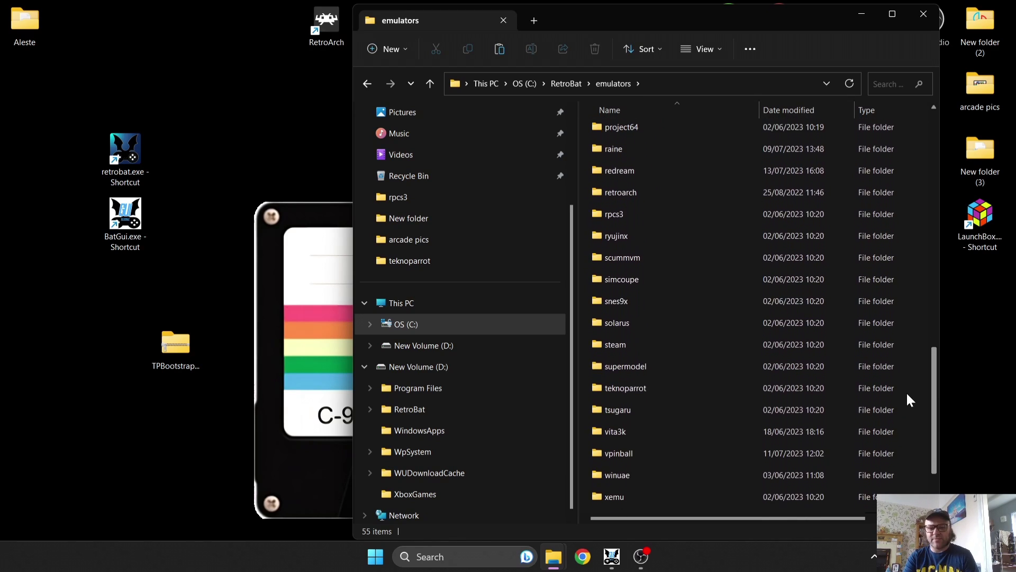
double_click(730, 385)
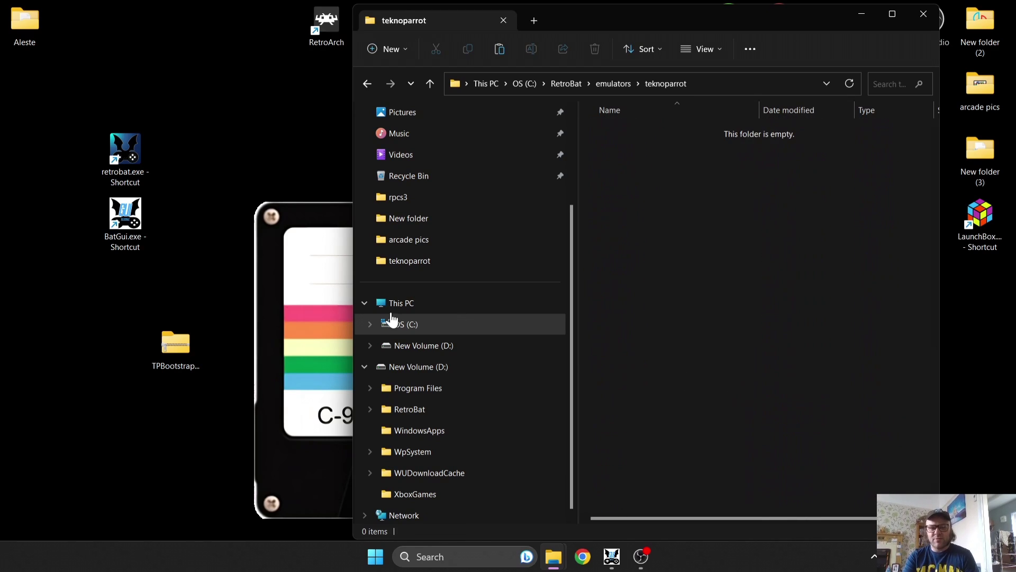
left_click_drag(157, 332, 751, 221)
right_click(675, 187)
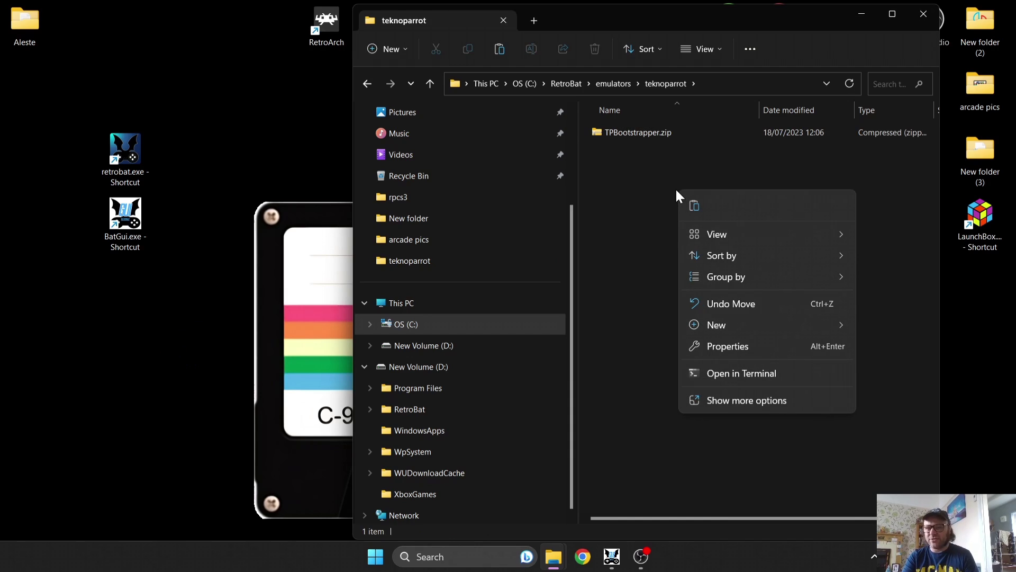
left_click(672, 186)
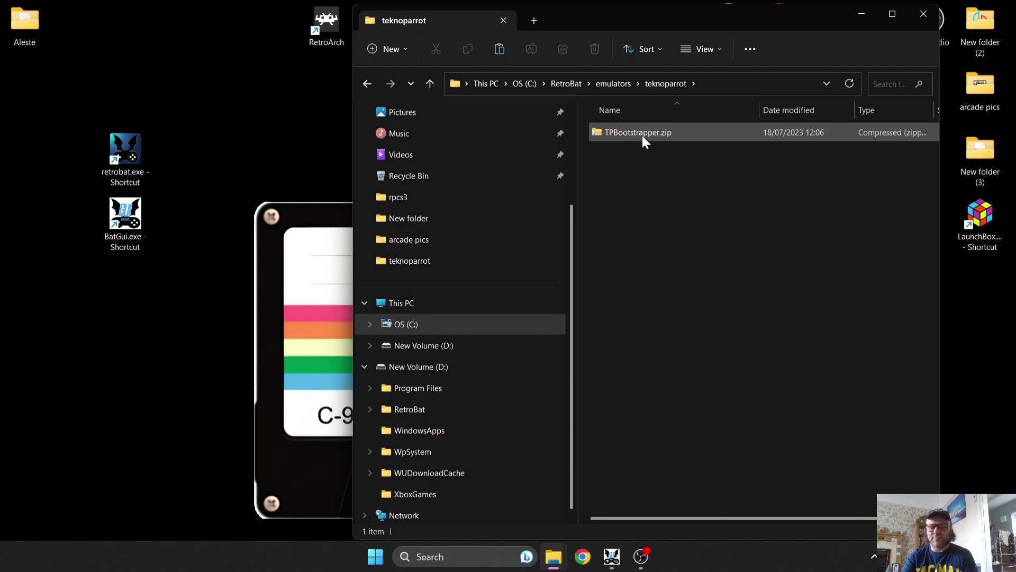
left_click(642, 135)
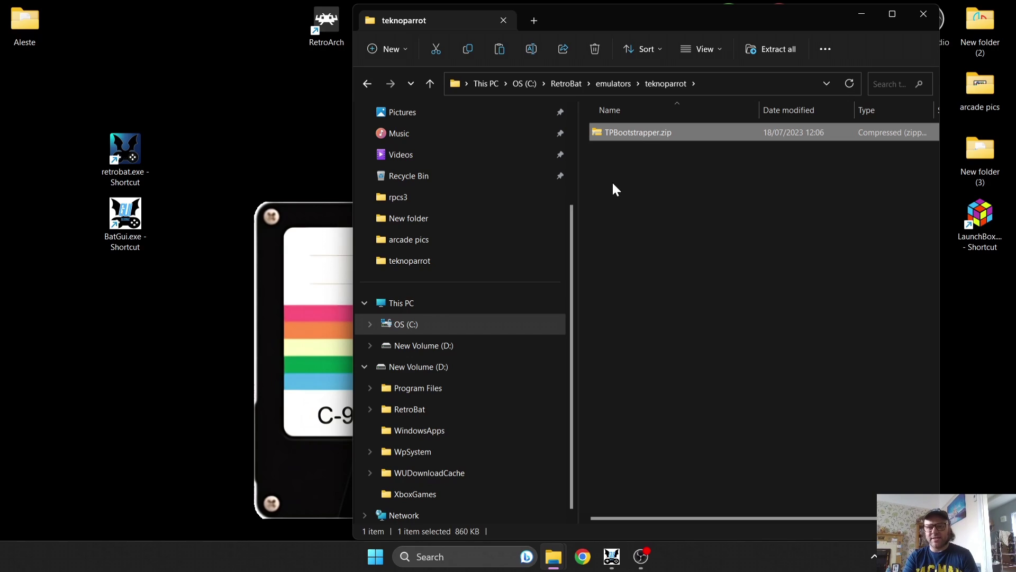
Extract TPBootstrapper.zip here with WinRAR, then delete the zip
right_click(628, 139)
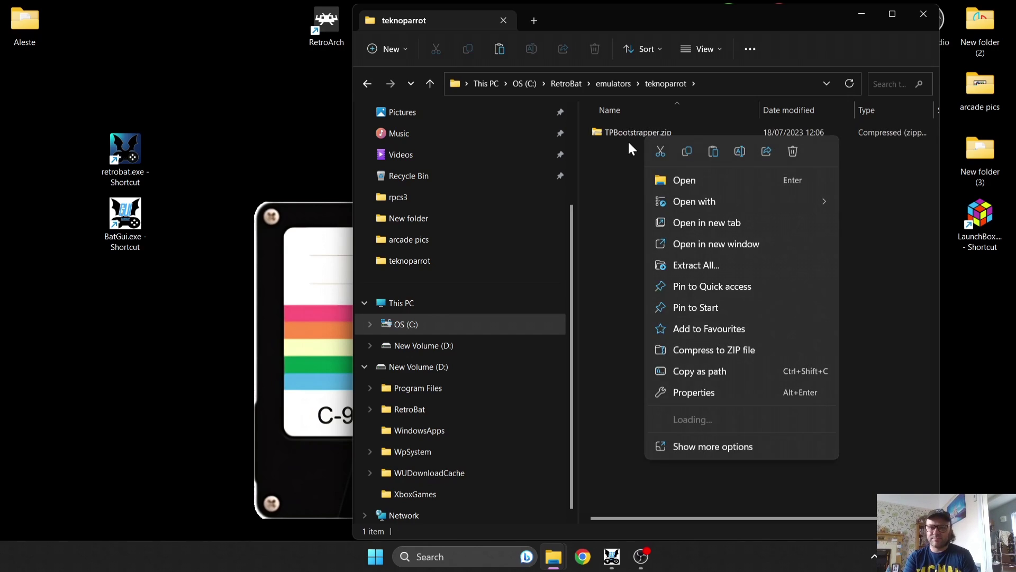
mouse_move(723, 419)
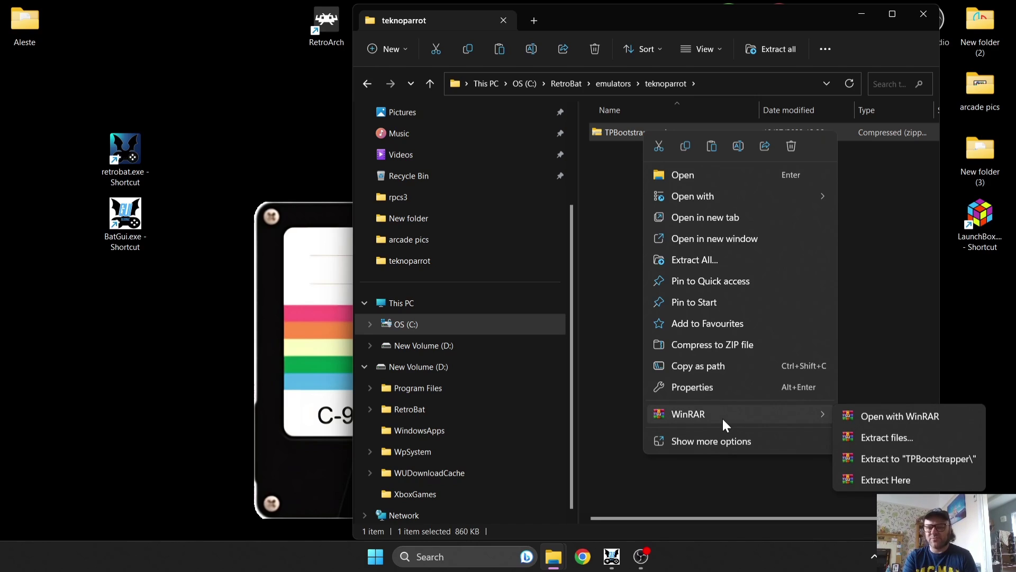
left_click(865, 477)
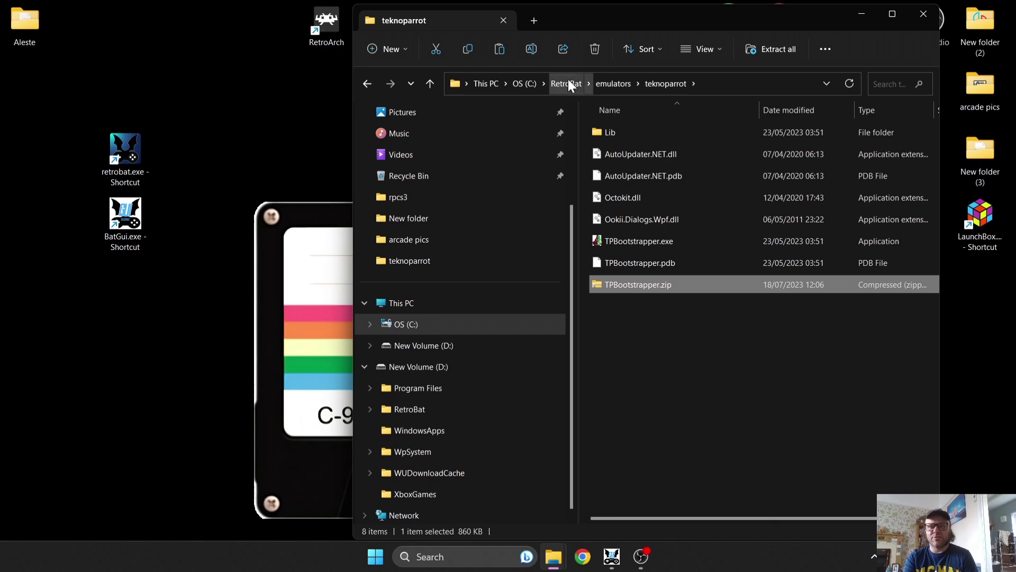
left_click(596, 48)
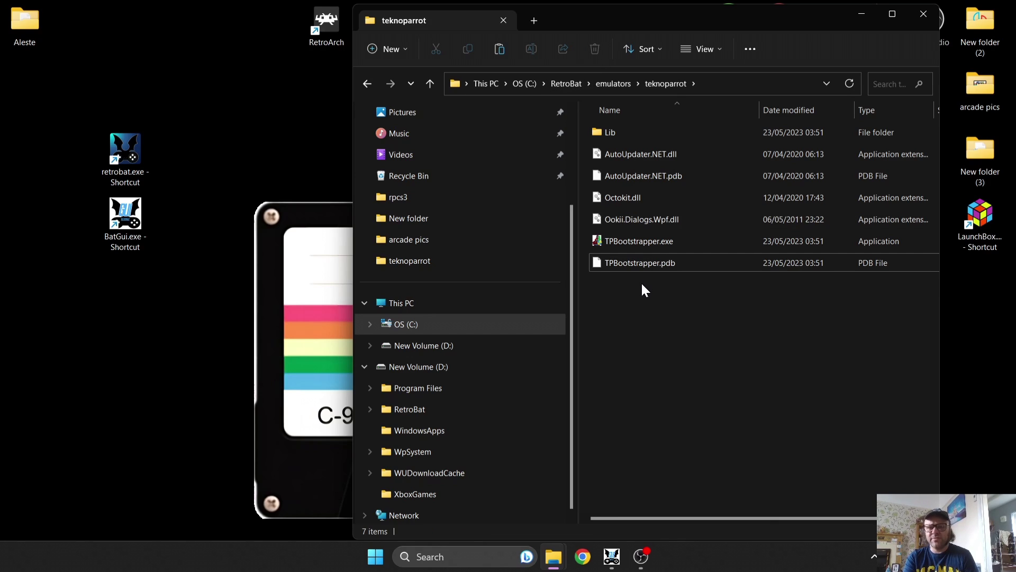
left_click(653, 241)
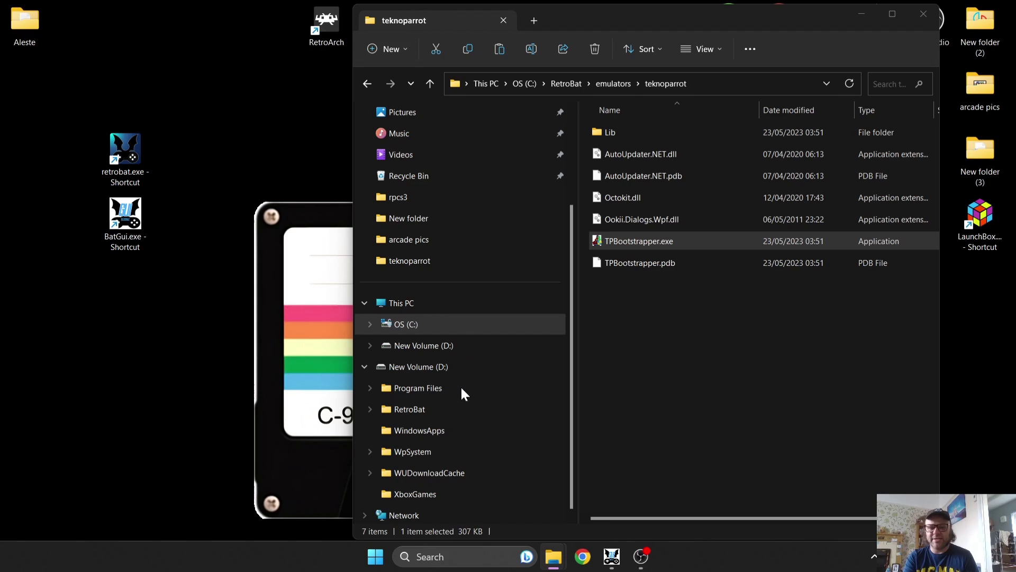
Run TPBootstrapper.exe and set its download folder to C:\RetroBat\emulators\teknoparrot
key("Return")
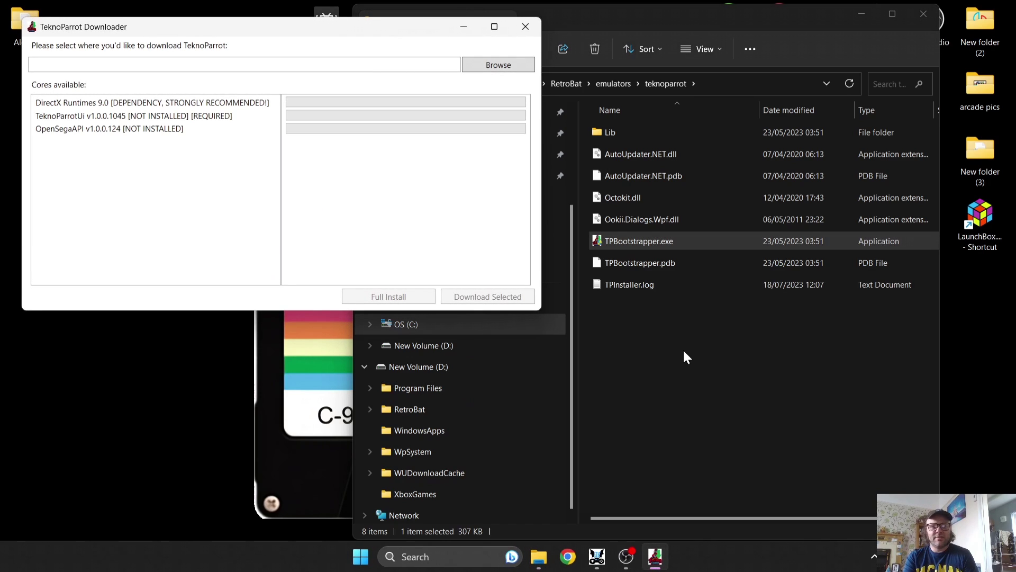
left_click_drag(319, 27, 570, 140)
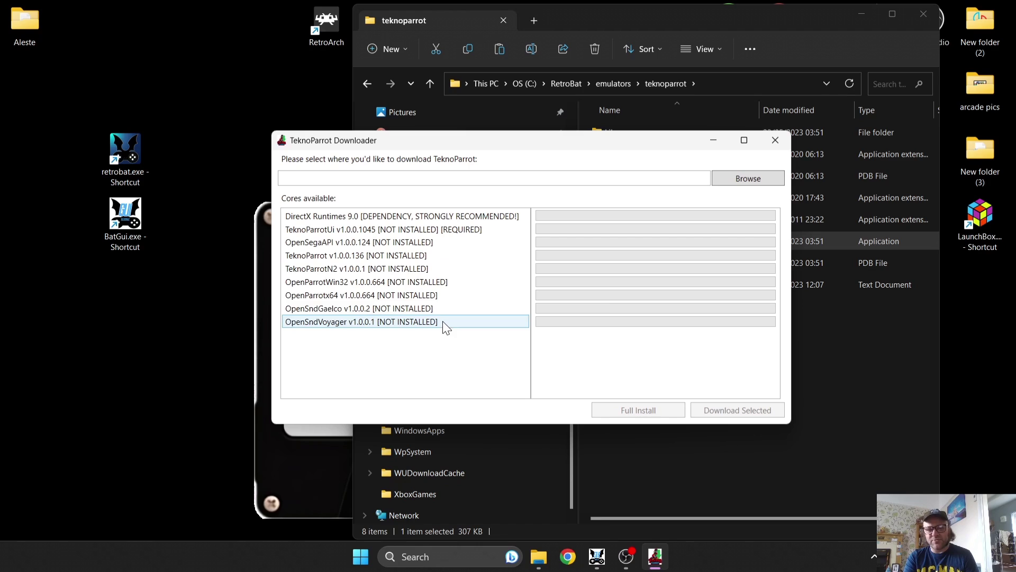
left_click(413, 218)
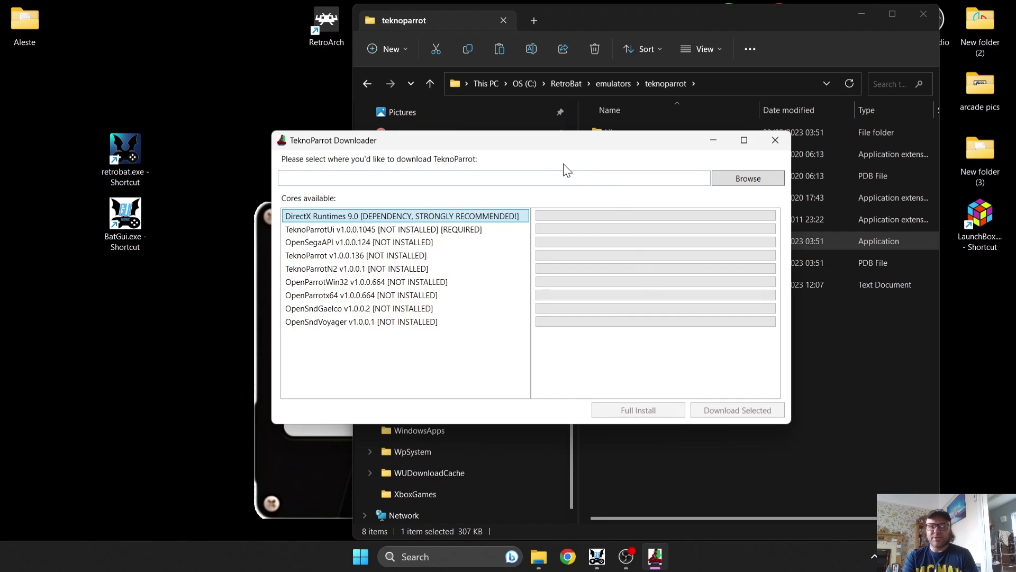
left_click(753, 179)
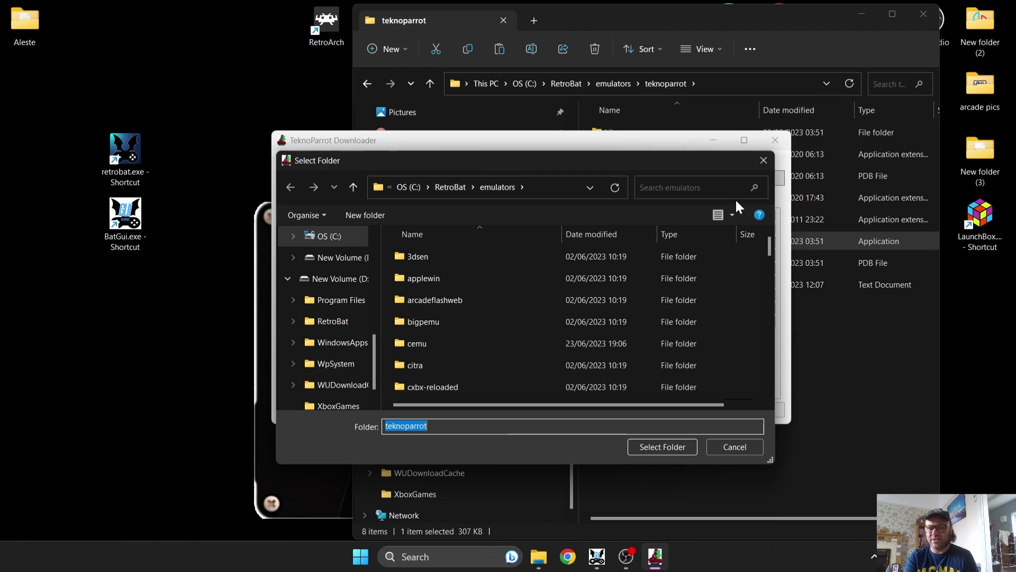
left_click_drag(770, 249, 782, 360)
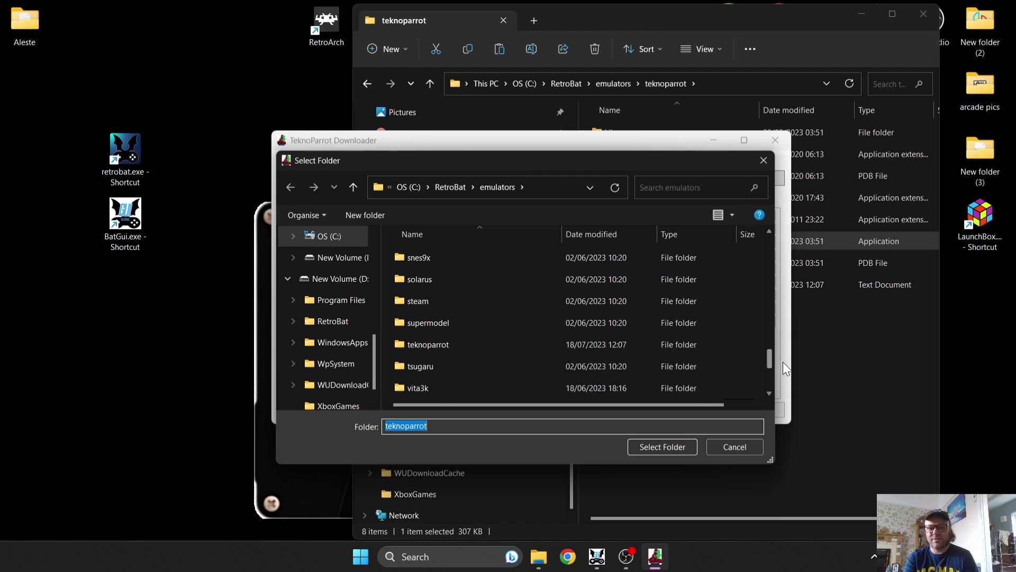
left_click(653, 344)
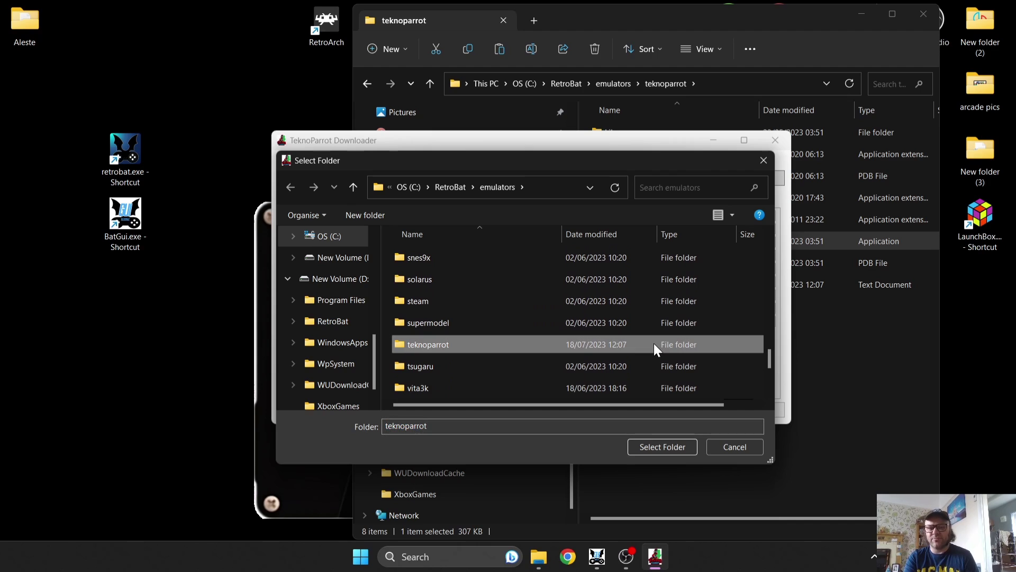
left_click(684, 447)
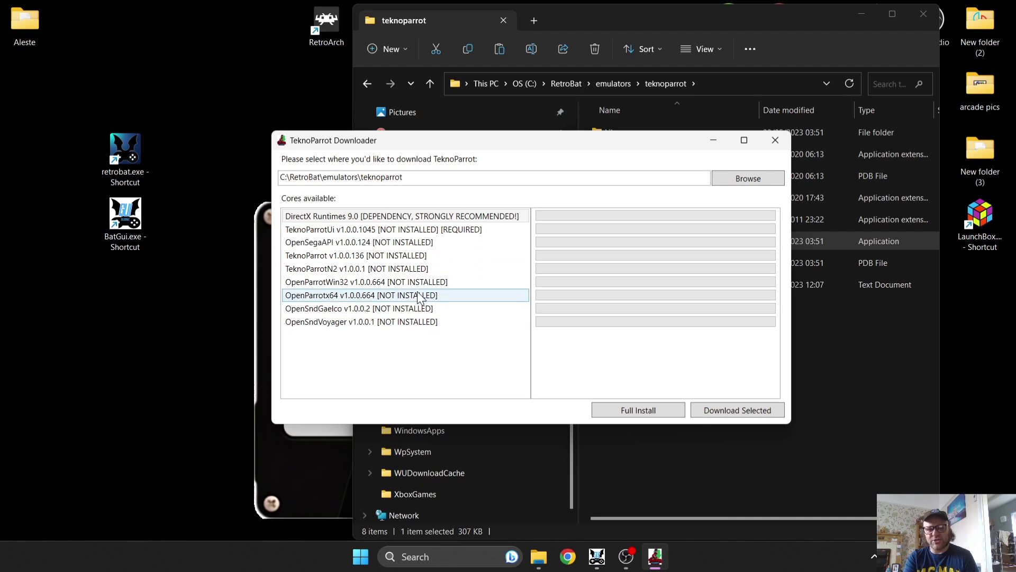
Run Full Install to install all nine cores, then dismiss the Download complete message
left_click(419, 260)
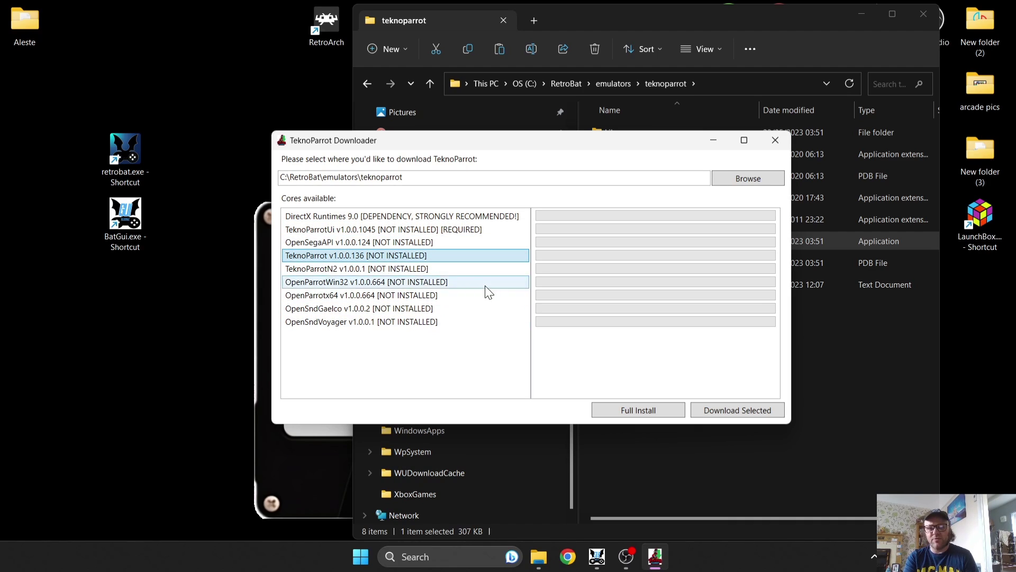
left_click(644, 411)
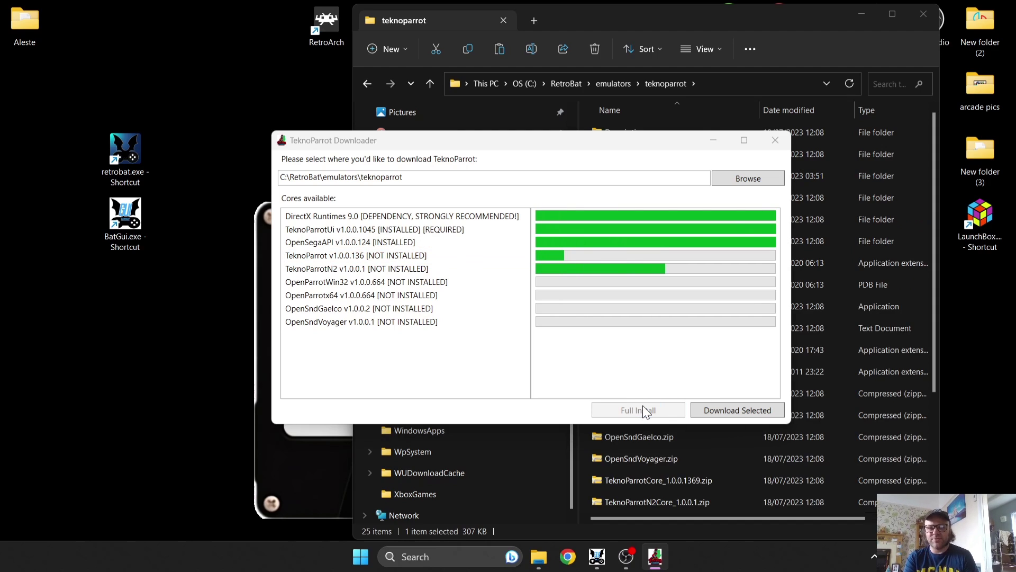
left_click_drag(665, 143, 443, 134)
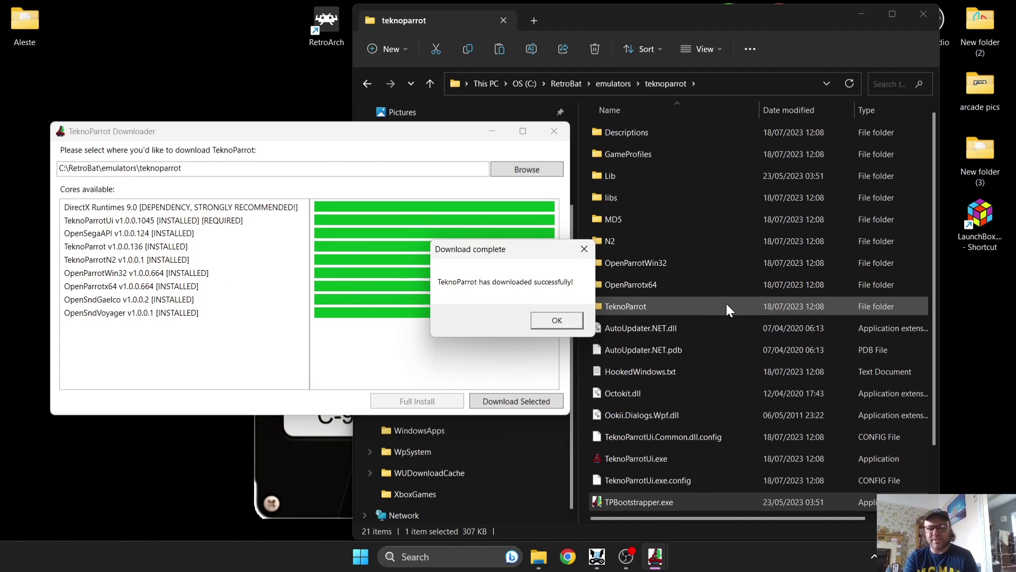
left_click(553, 317)
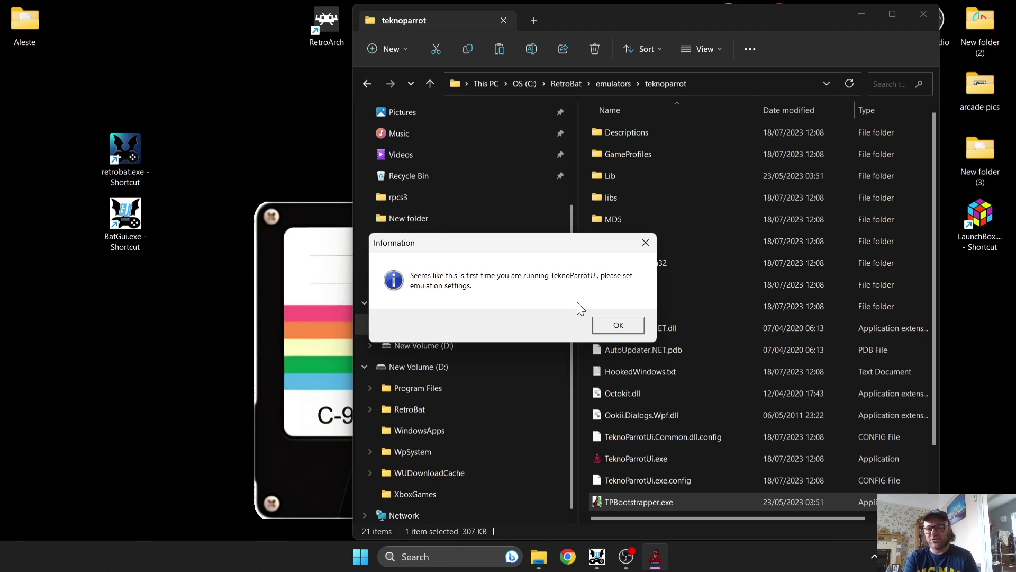
Acknowledge the emulation settings notice and agree to add a game
left_click(614, 325)
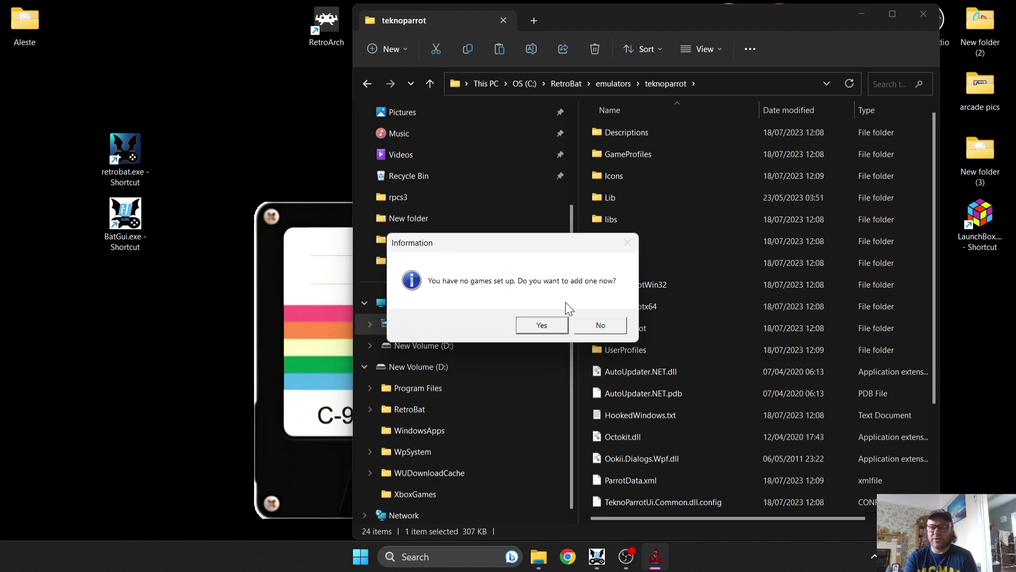
left_click(549, 325)
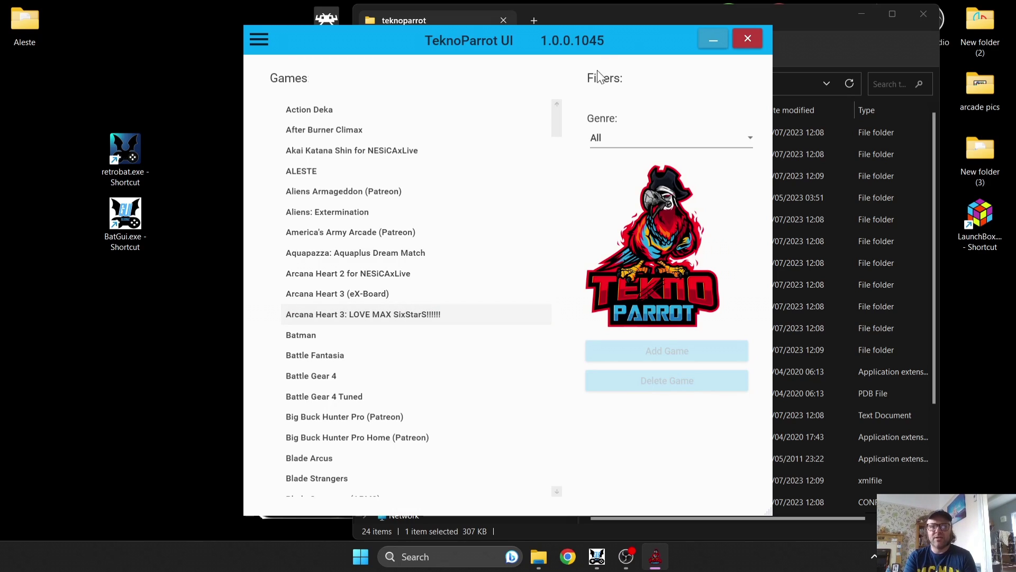
left_click_drag(608, 46, 323, 156)
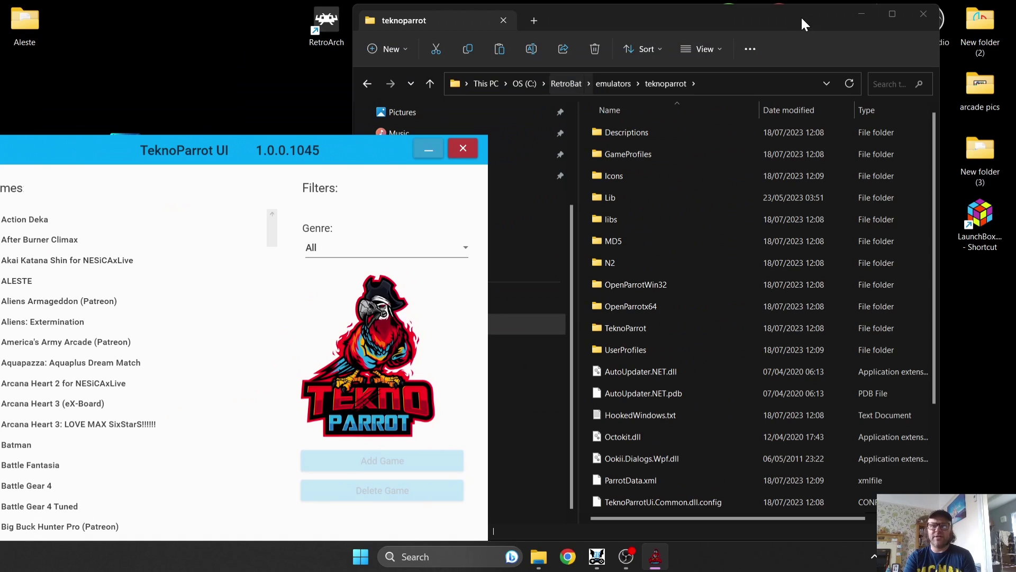
Go to C:\RetroBat\roms\teknoparrot and move the Aleste folder from the desktop into it
left_click_drag(792, 23, 855, 31)
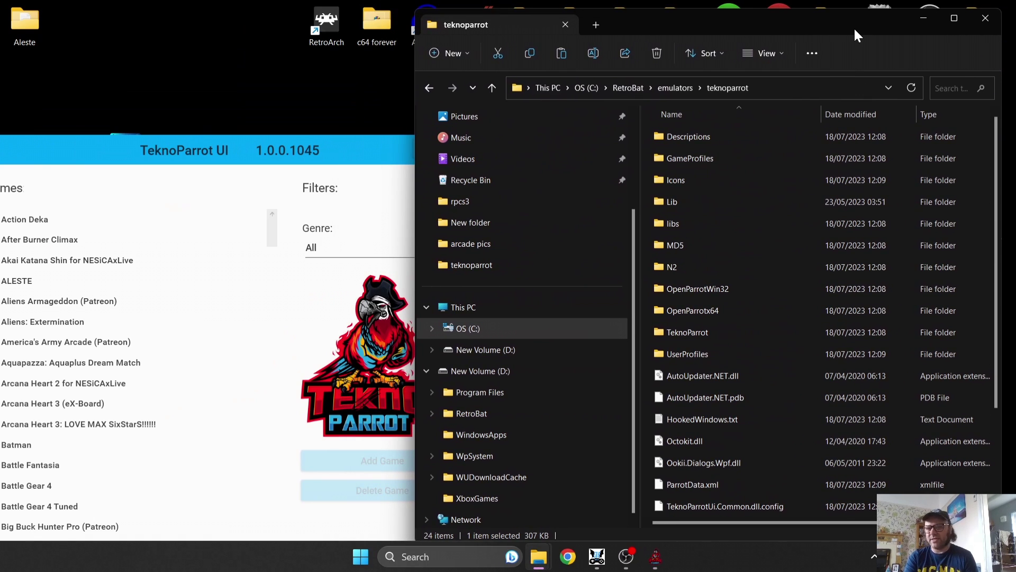
left_click(427, 88)
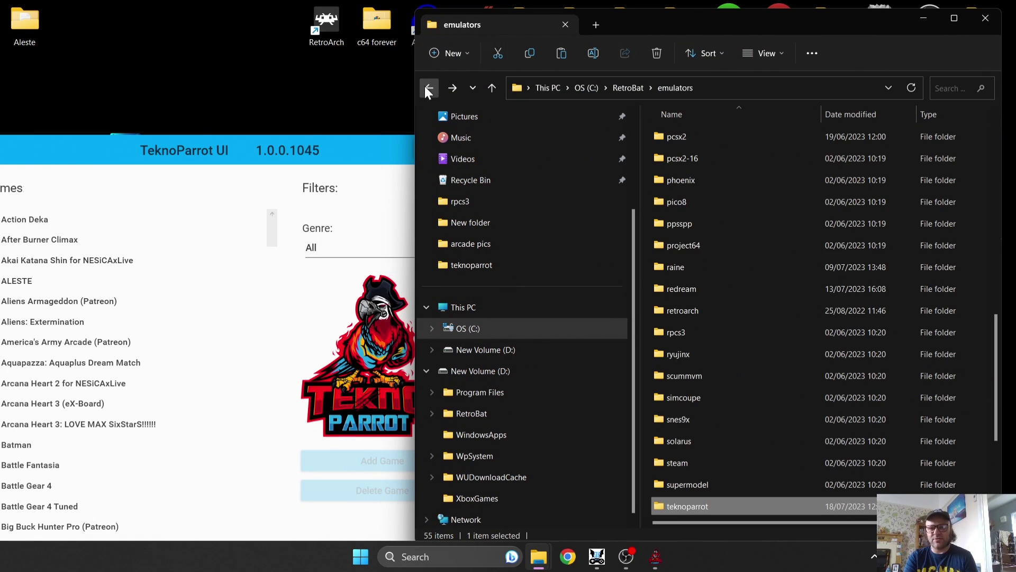
left_click(427, 88)
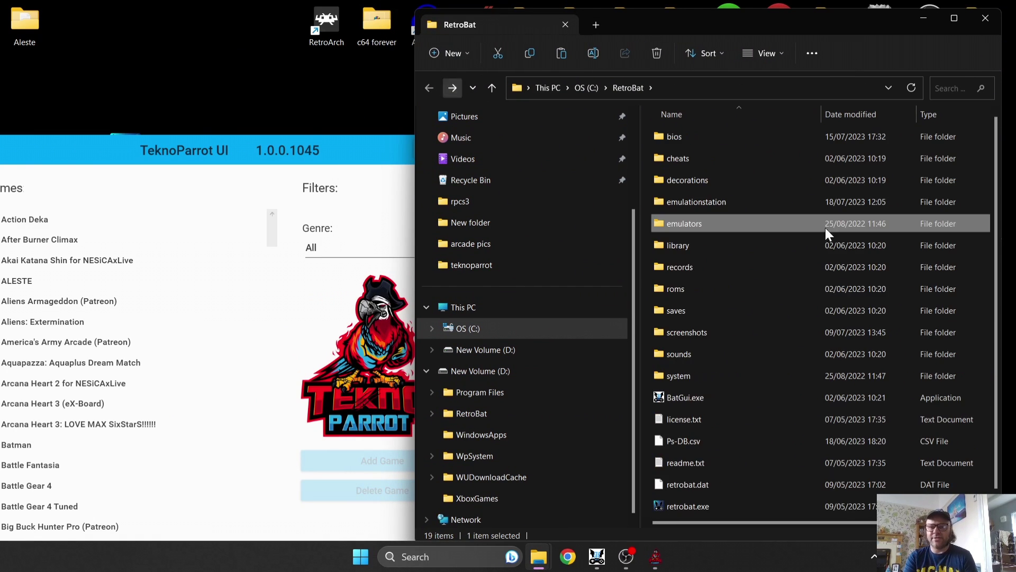
double_click(869, 289)
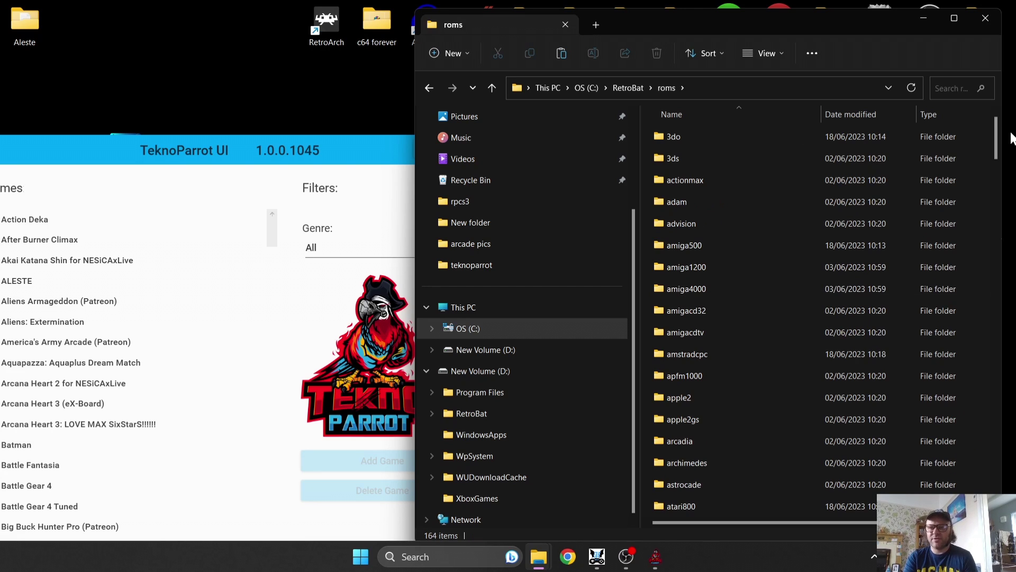
left_click_drag(996, 127, 989, 433)
double_click(732, 334)
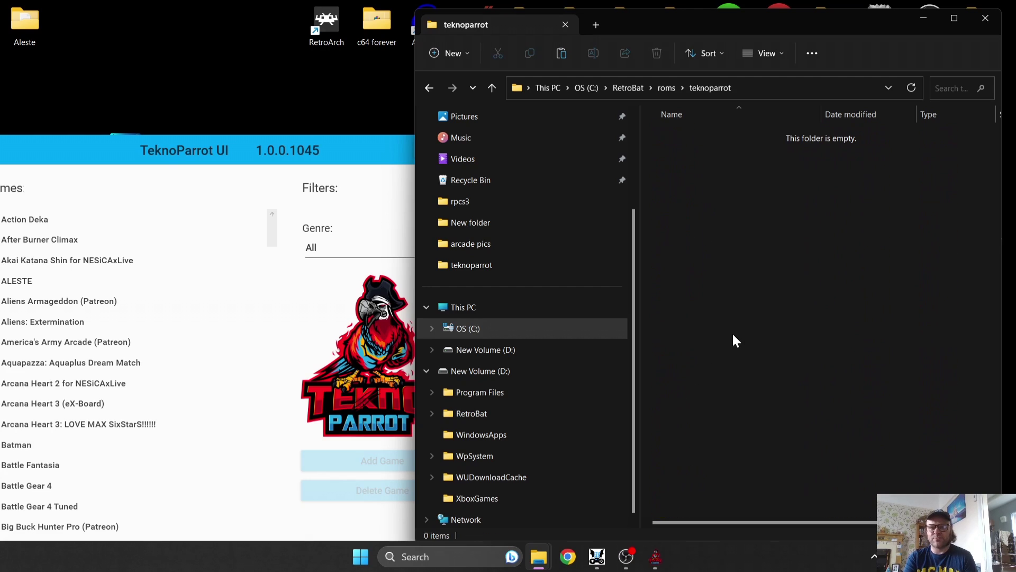
left_click_drag(30, 11, 741, 191)
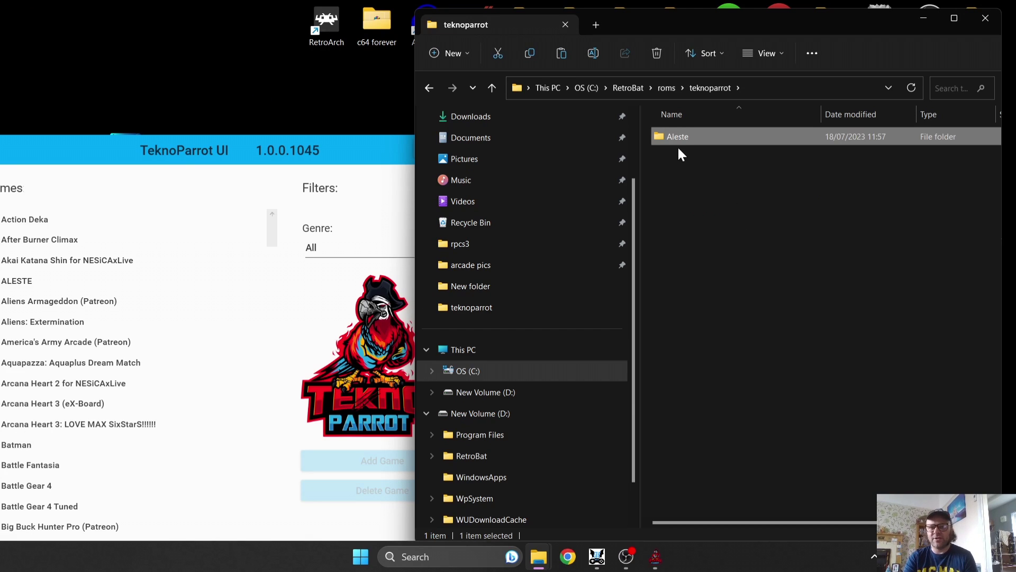